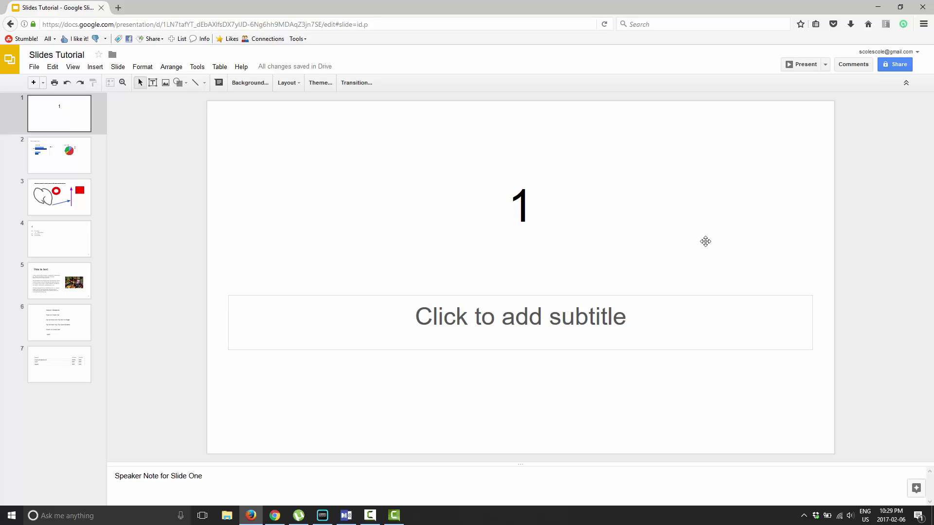
Present the Slides Tutorial deck from slide 1 and turn on autoplay.
click(805, 64)
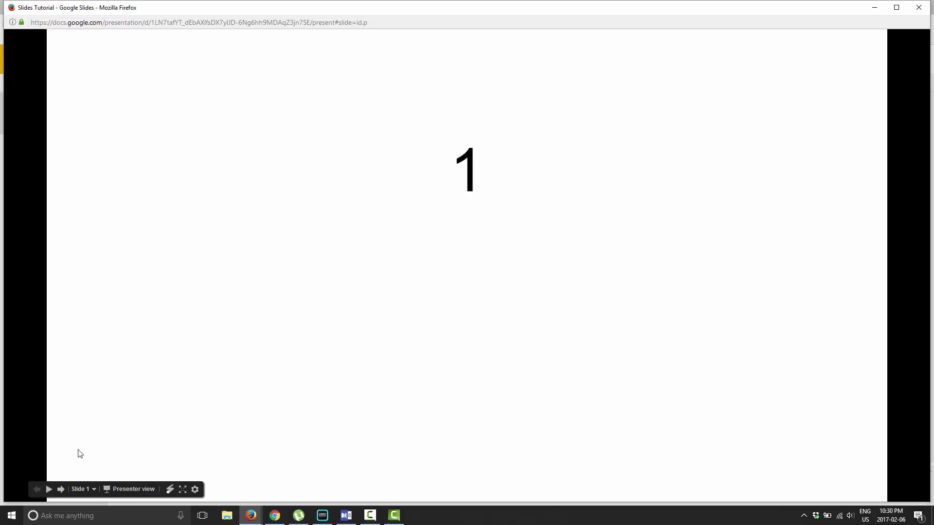
click(49, 491)
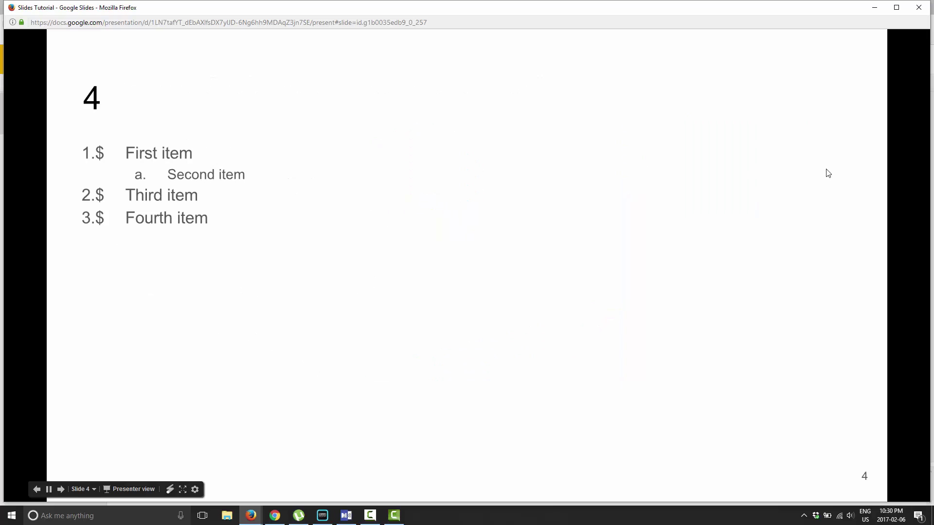
Exit the presentation and select slide 1 in the editor.
click(918, 7)
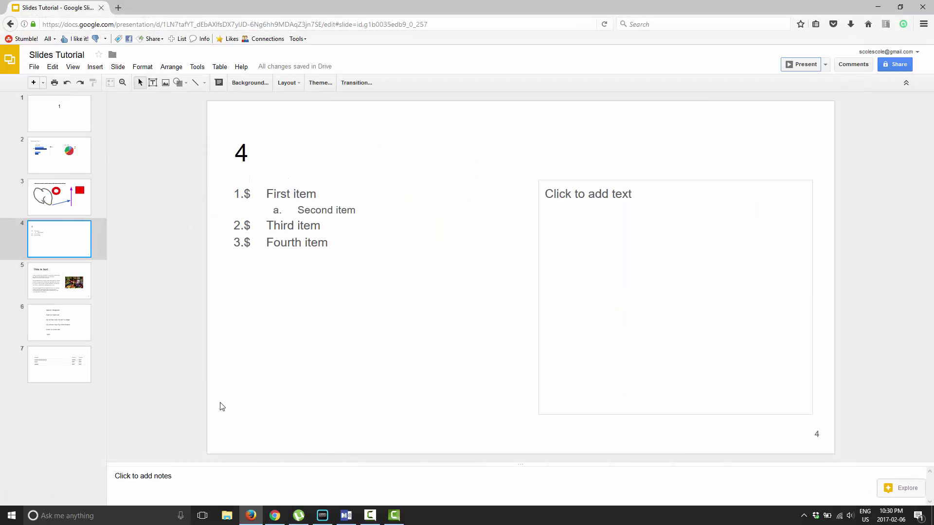
click(54, 121)
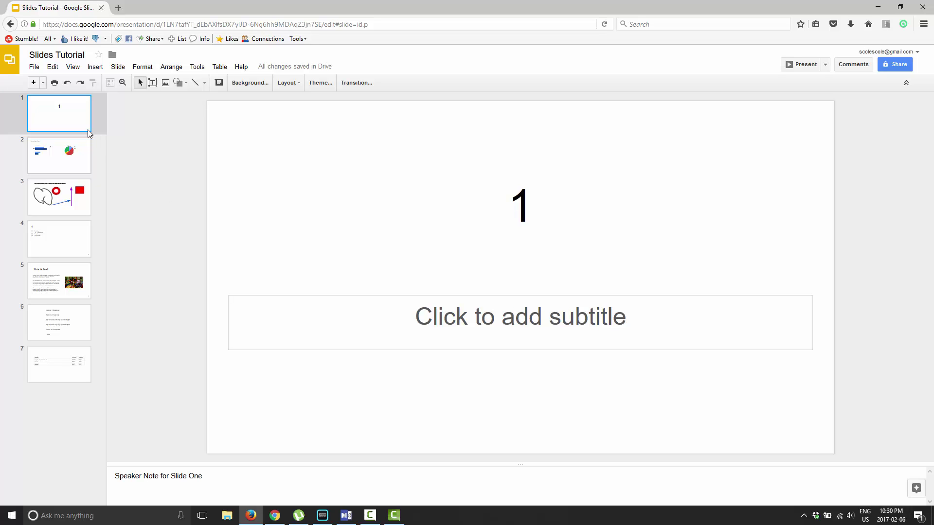
Open the Publish to the web dialog from the File menu, with auto-advance every 3 seconds.
click(34, 66)
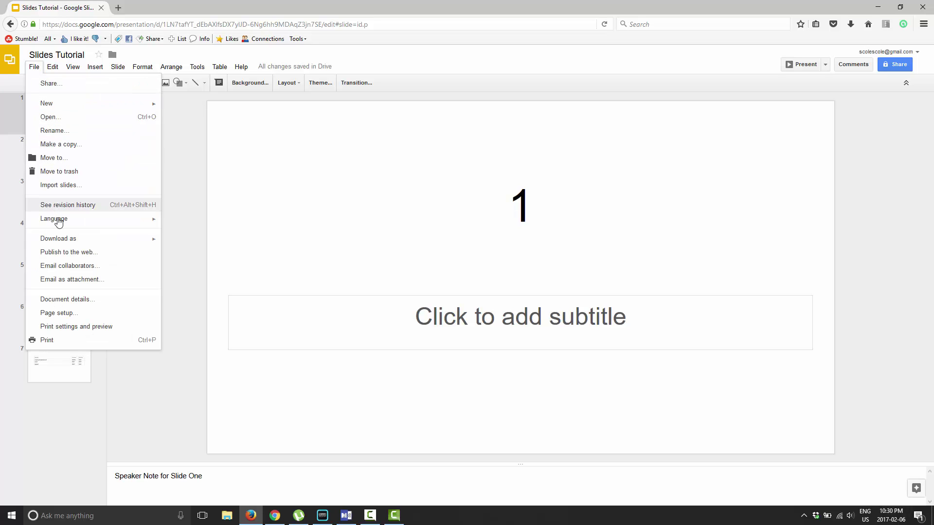
key(Escape)
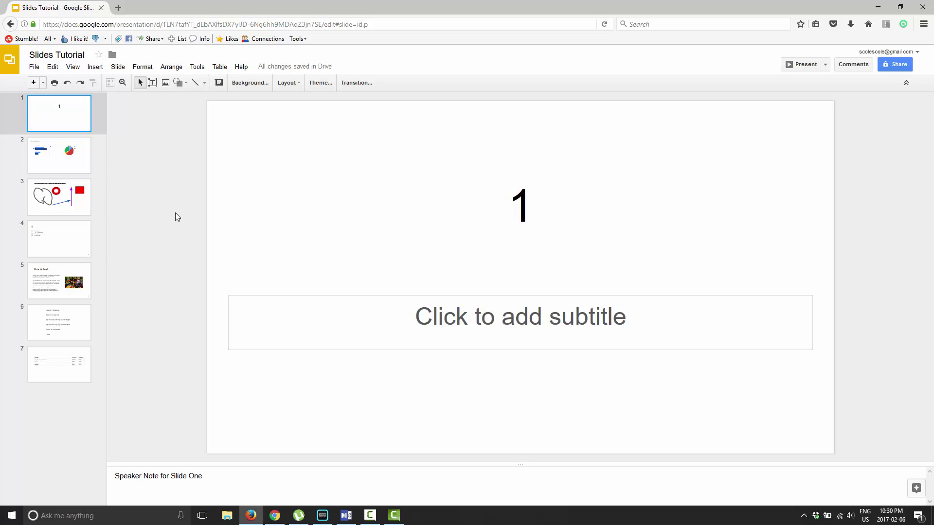
click(34, 66)
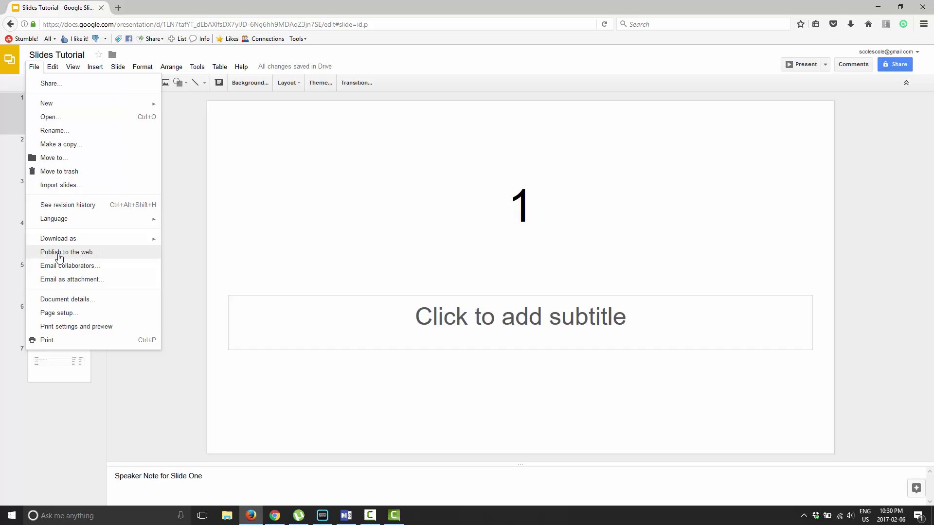
click(60, 251)
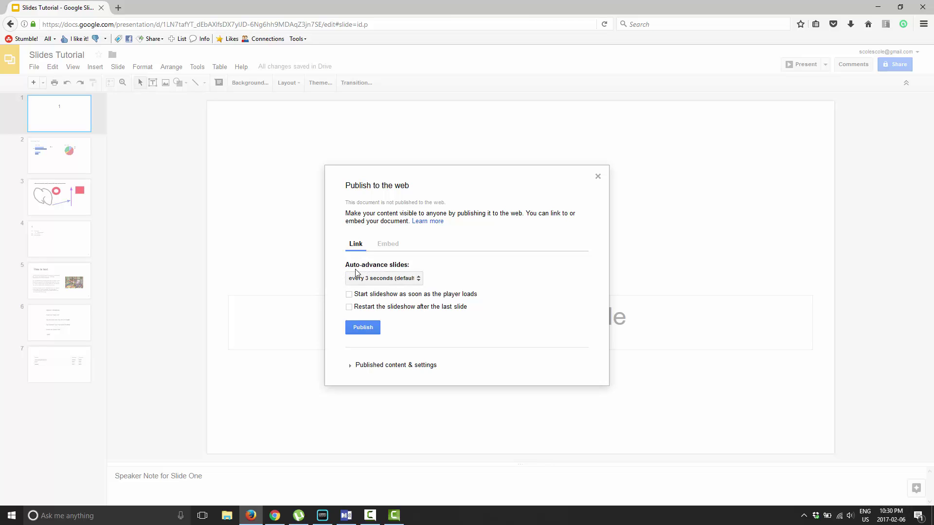
click(418, 282)
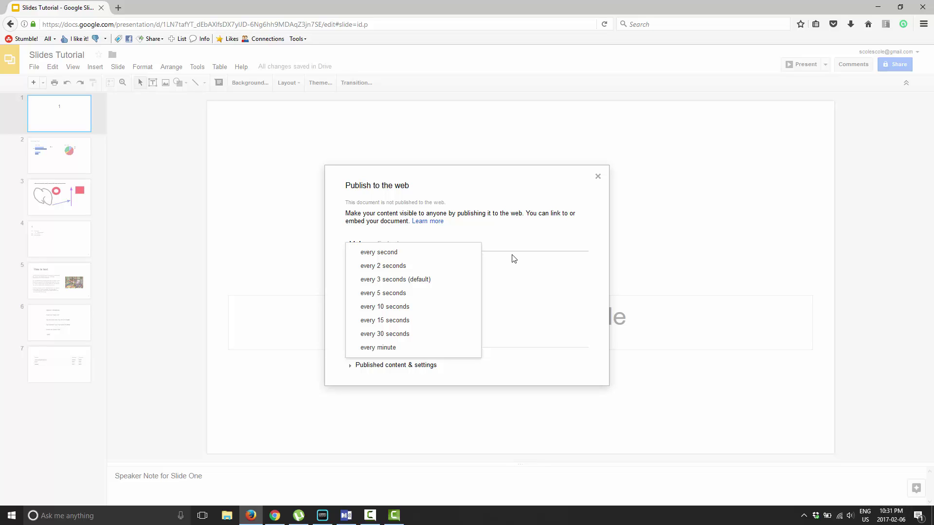
click(537, 225)
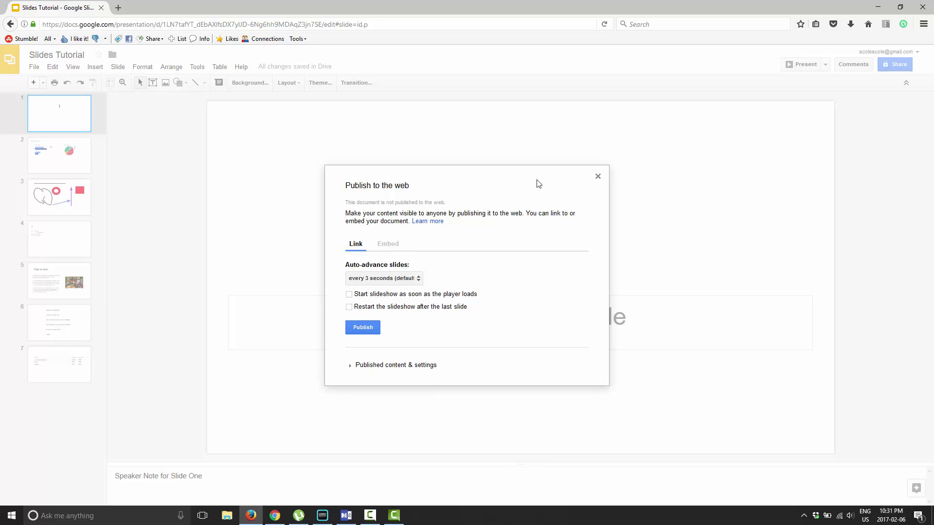
Close the Publish to the web dialog and dismiss the File menu, staying on slide 1.
click(598, 178)
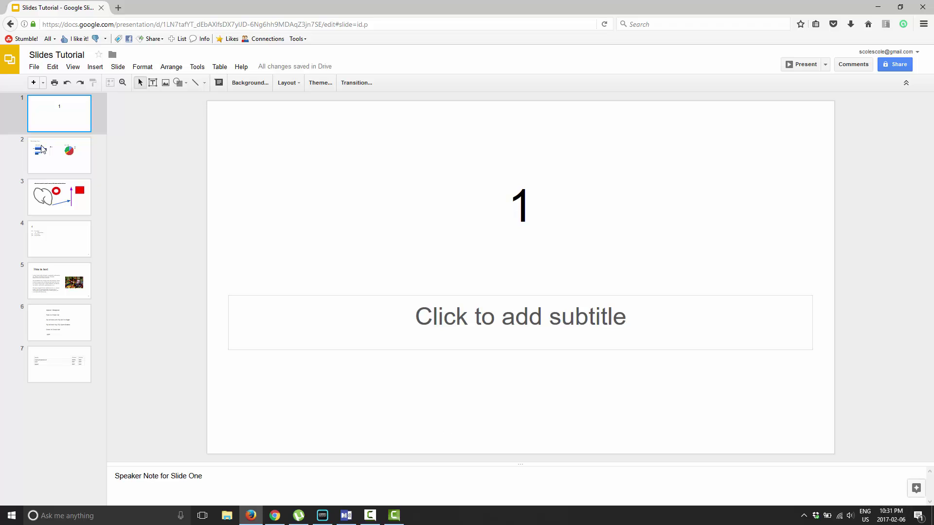
click(34, 67)
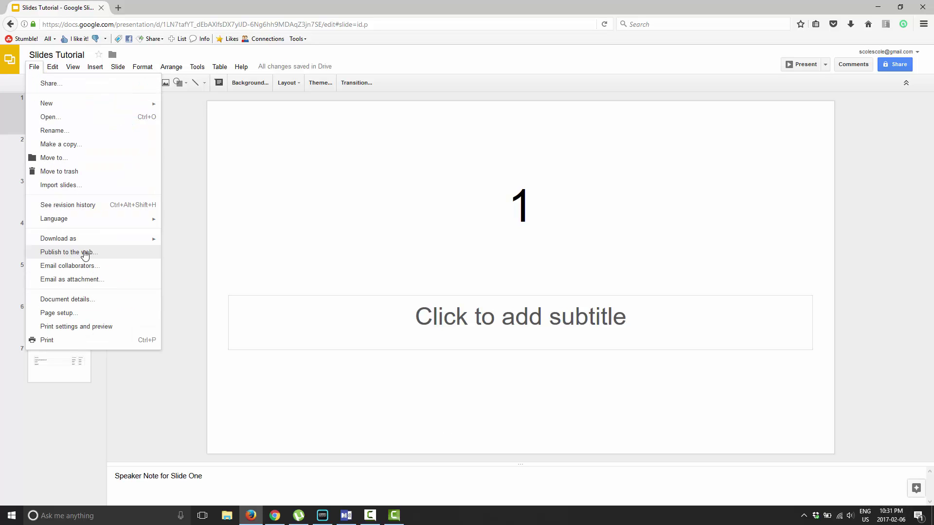
click(187, 268)
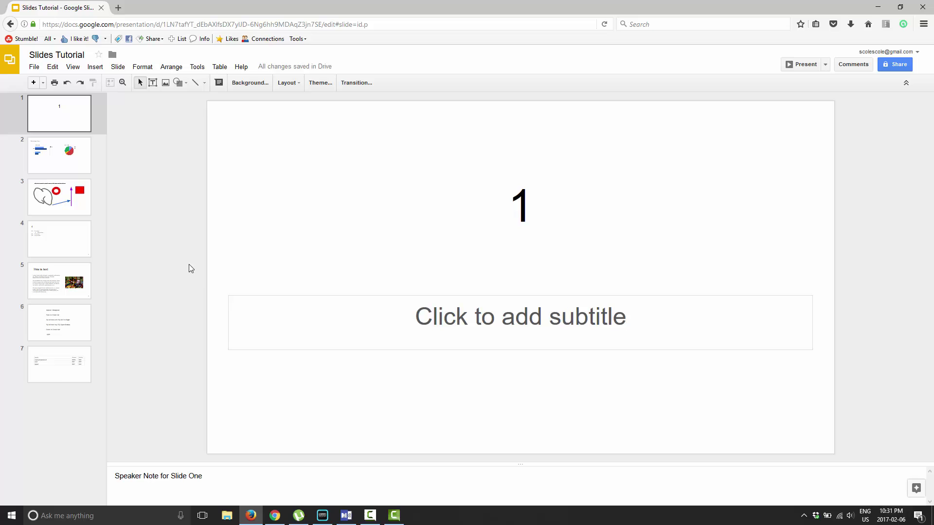